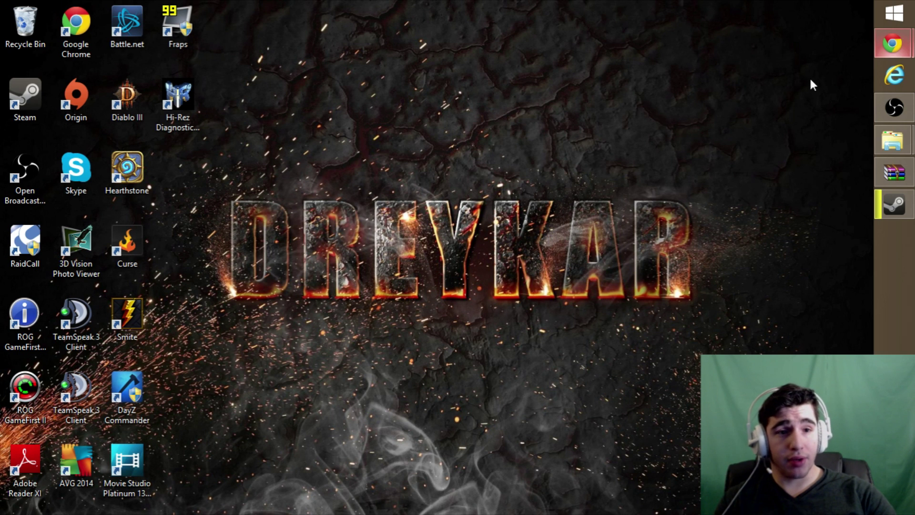
Bring the FourPlay mod page forward and scroll to its Files tab showing the Beta 1 main file
mouse_move(893, 43)
mouse_move(817, 92)
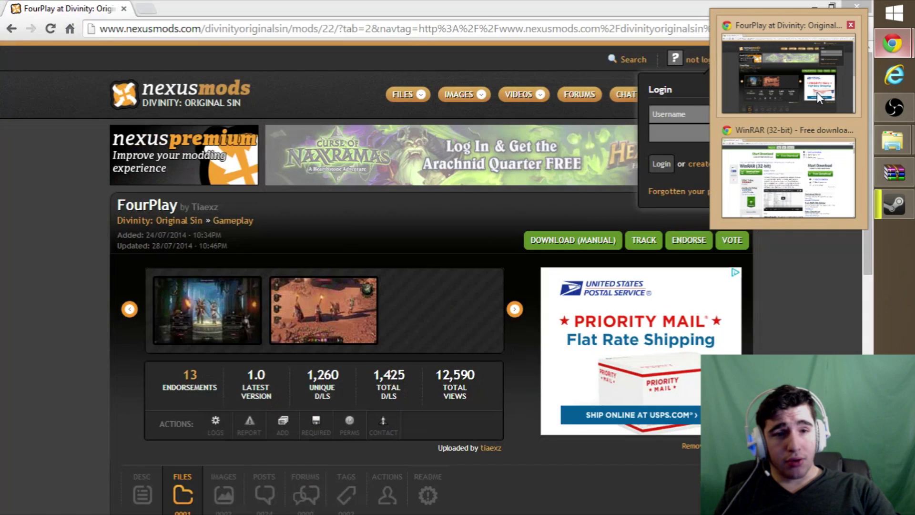
left_click(790, 95)
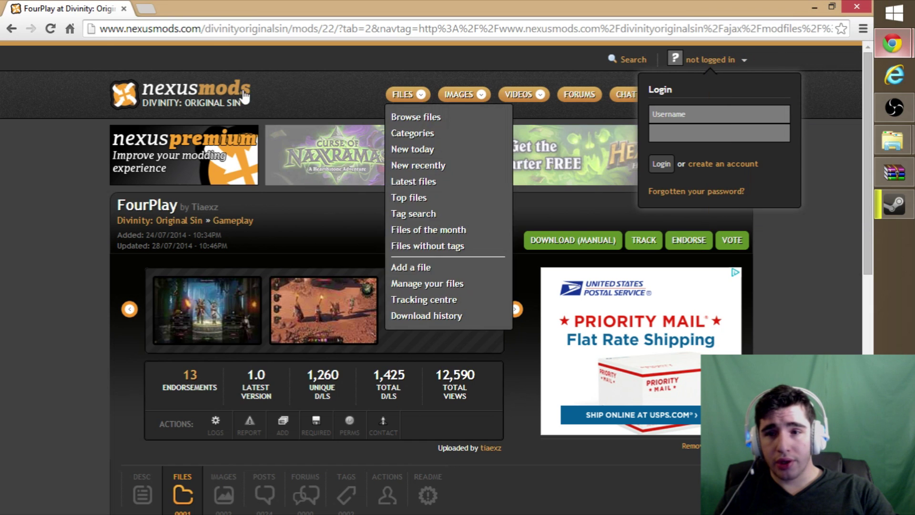
mouse_move(879, 123)
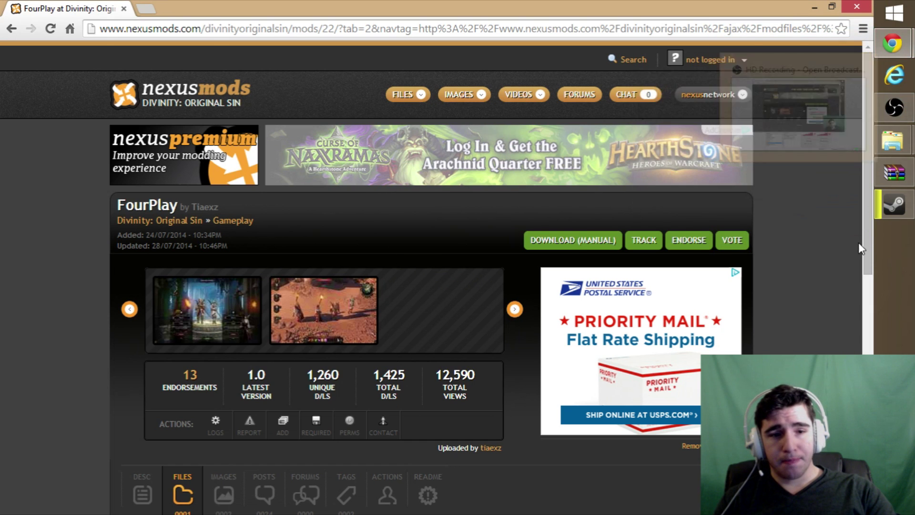
mouse_move(868, 235)
left_mouse_down()
mouse_move(874, 268)
mouse_move(877, 234)
left_mouse_up()
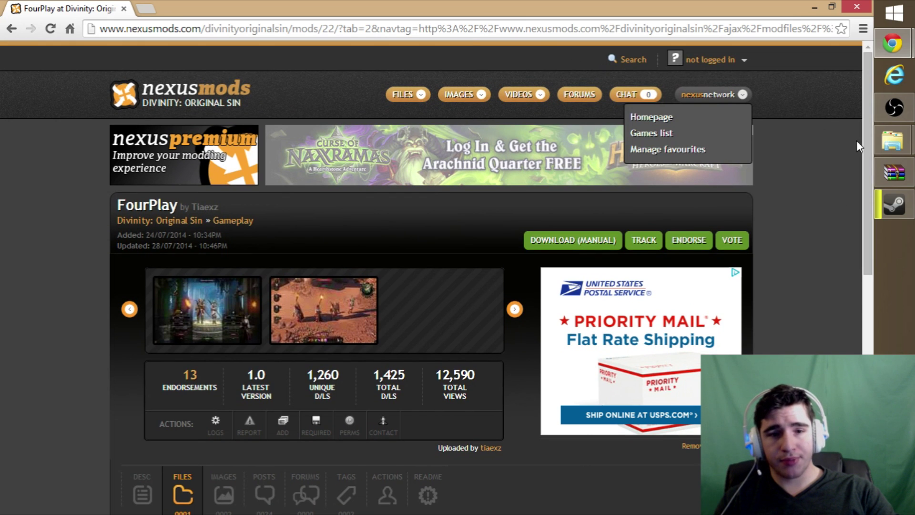
left_click_drag(863, 142, 861, 258)
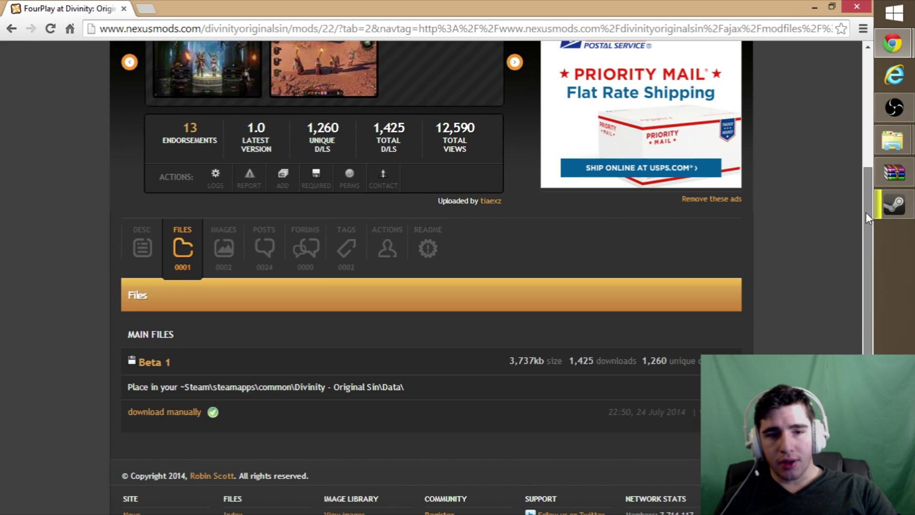
scroll(866, 212, "up", 5)
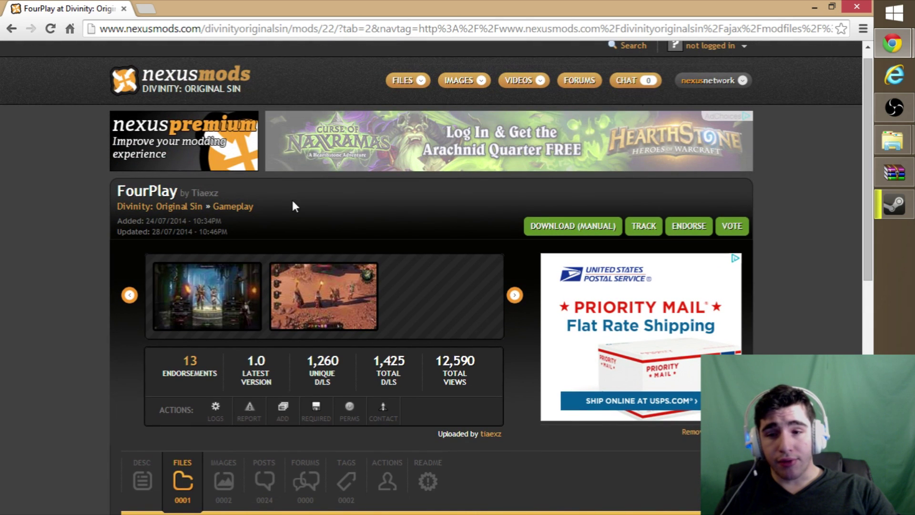
left_click_drag(868, 241, 835, 334)
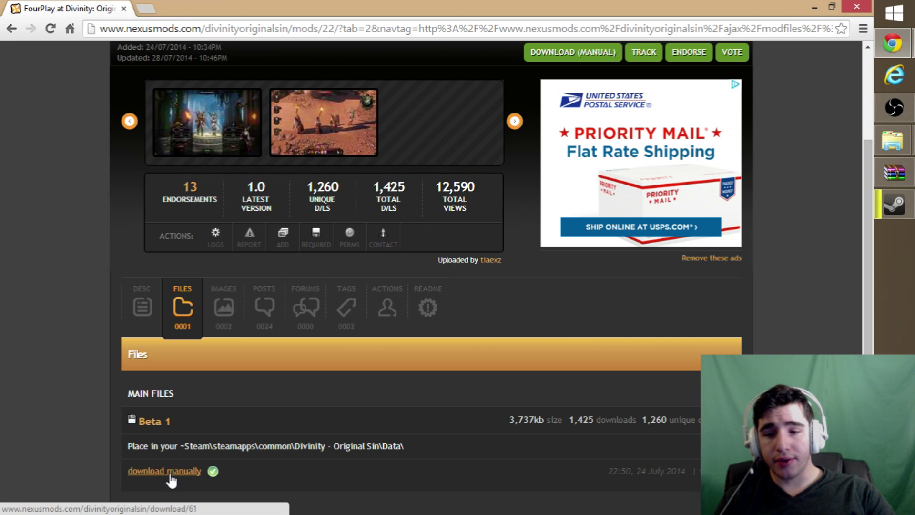
Scroll back to the top and open the Nexus Mods account registration page in a new tab
left_click_drag(869, 341, 878, 258)
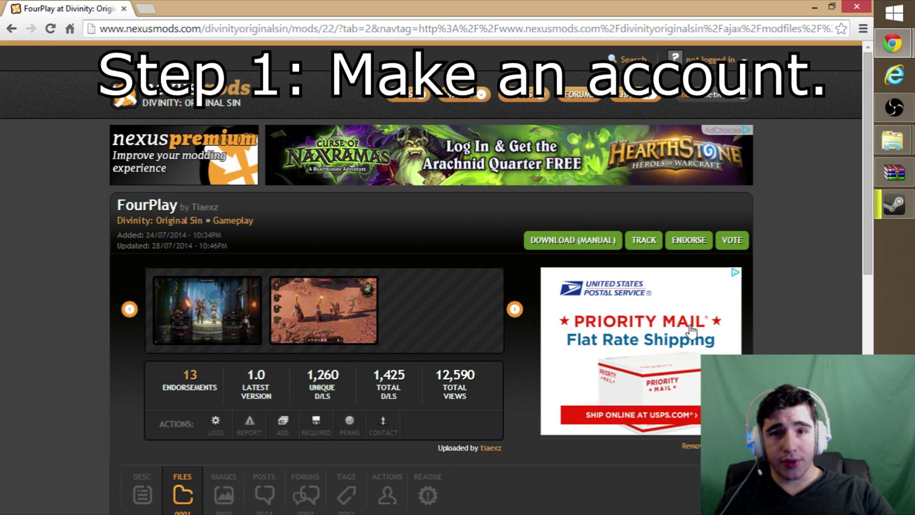
mouse_move(753, 95)
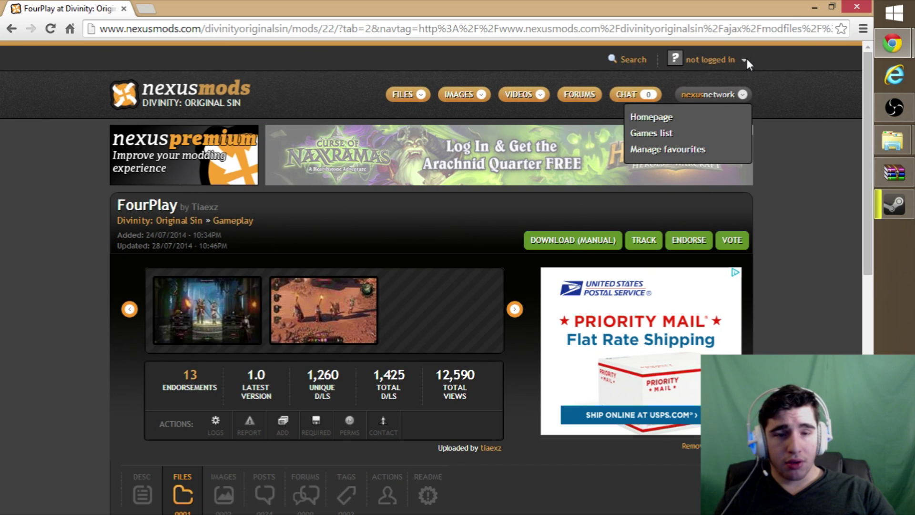
left_click(719, 62)
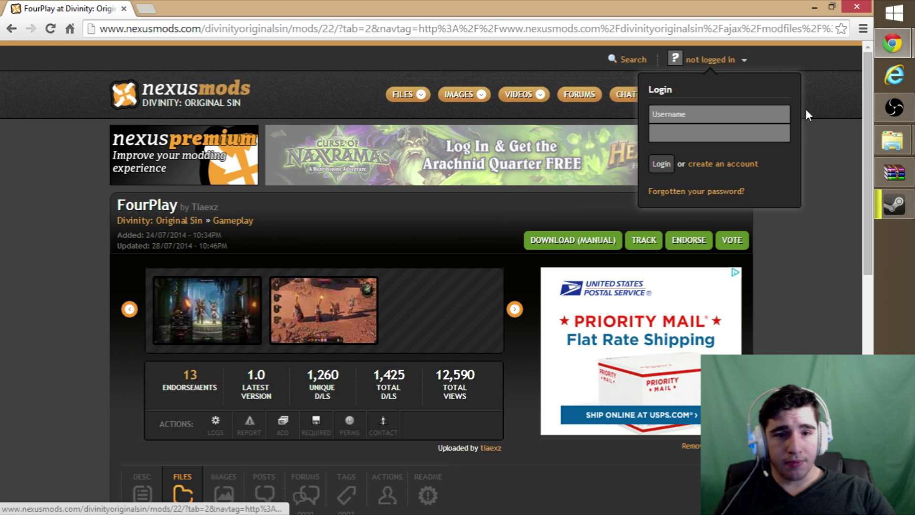
left_click(724, 164)
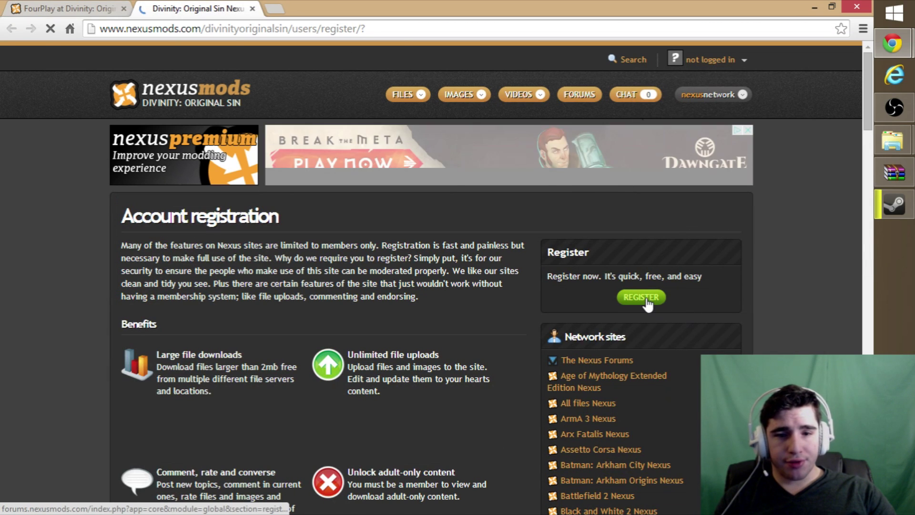
Continue registration without a membership package, then close the registration form to return to FourPlay
left_click(641, 297)
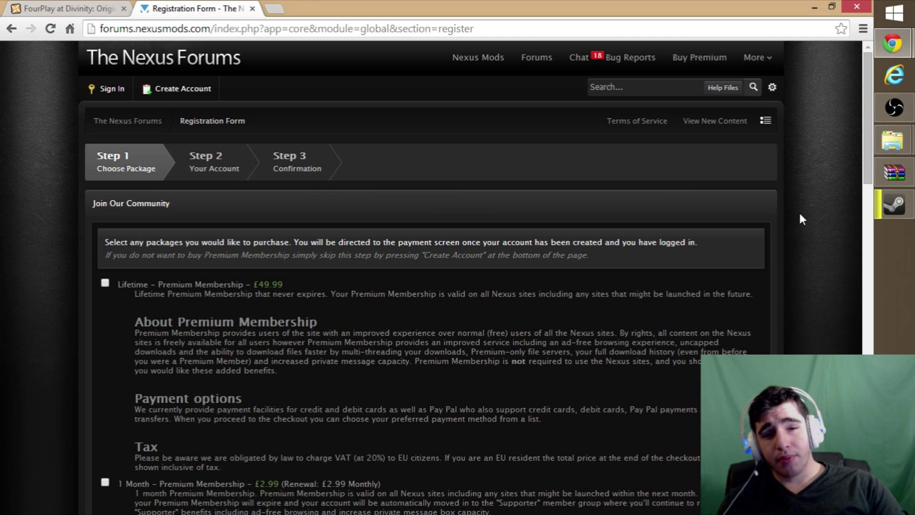
left_click_drag(867, 164, 835, 477)
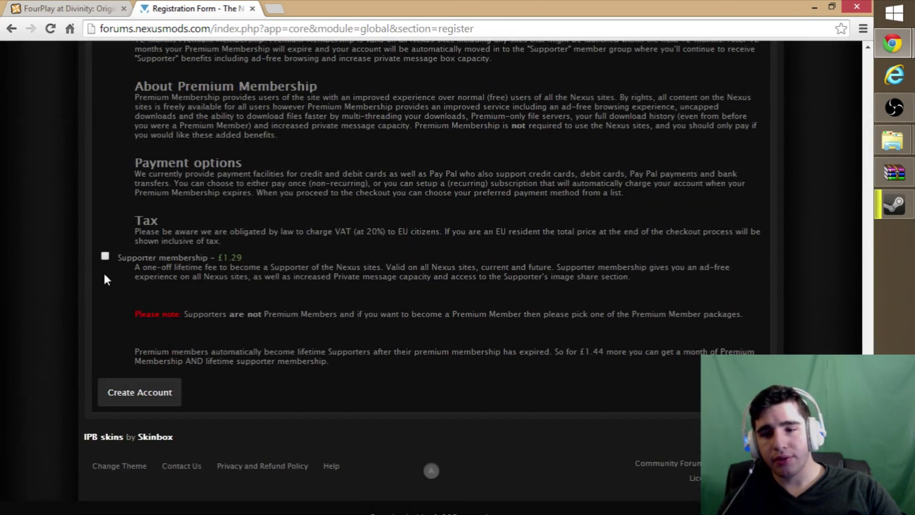
left_click(149, 412)
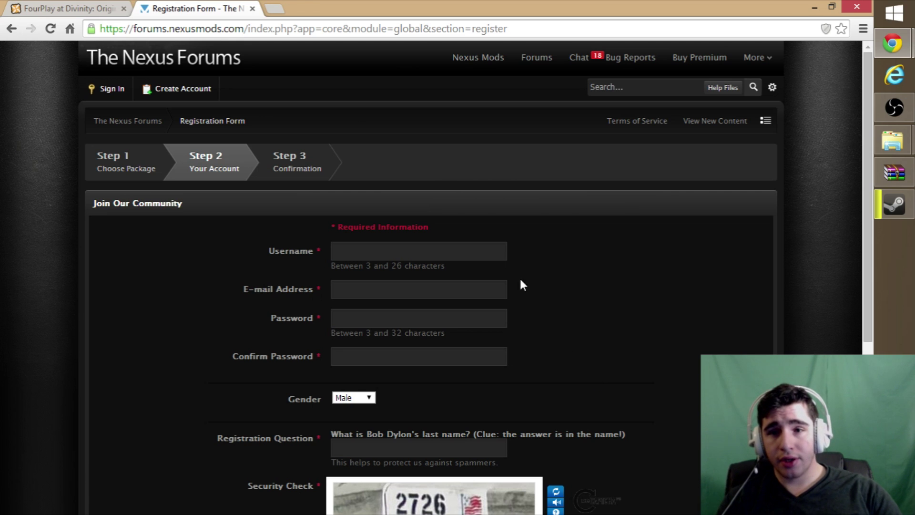
left_click(252, 9)
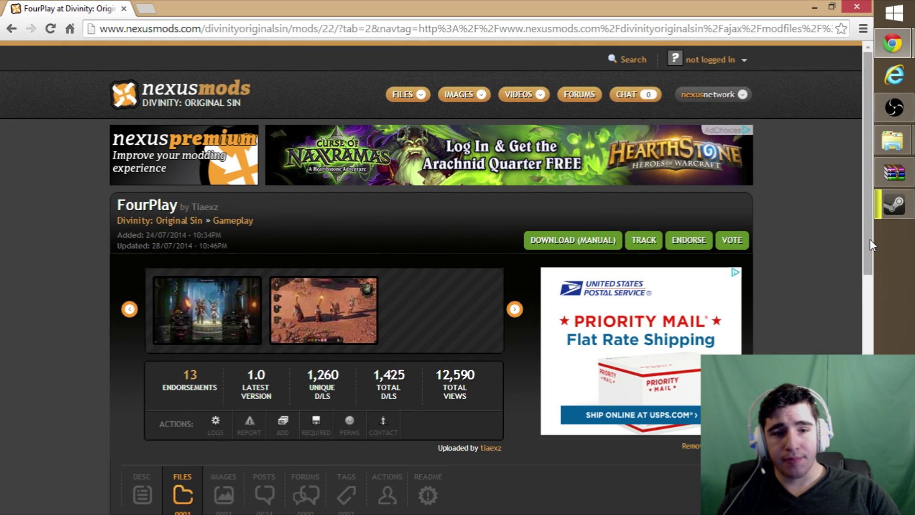
scroll(871, 239, "down", 5)
scroll(870, 239, "down", 4)
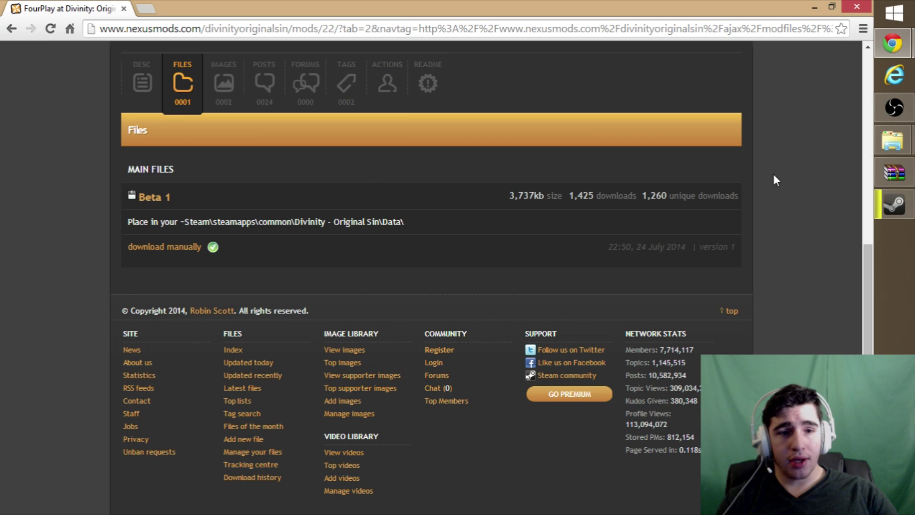
mouse_move(894, 150)
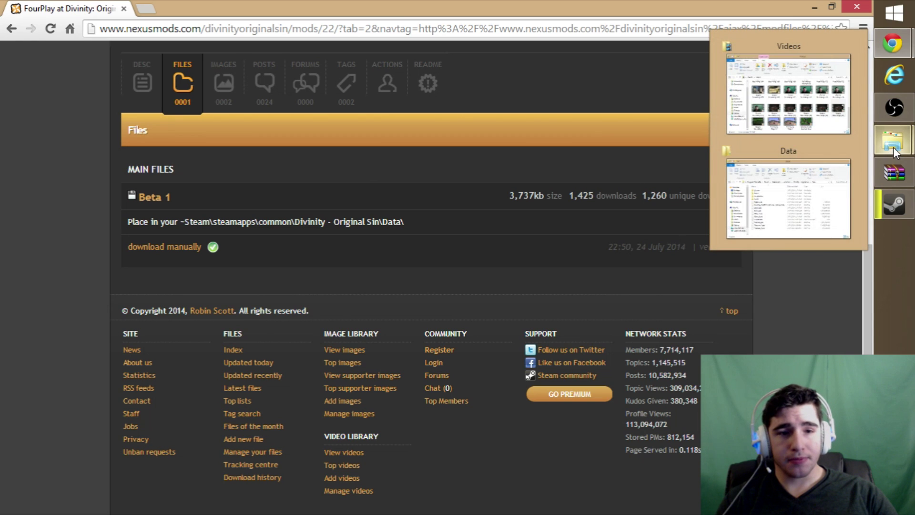
mouse_move(844, 168)
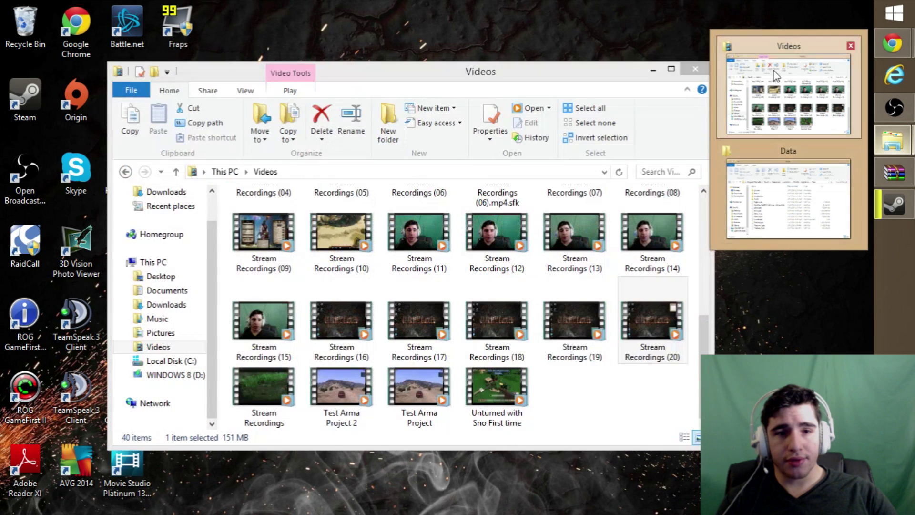
left_click(774, 70)
Show the Downloads folder in File Explorer, where the Beta 1-22-1 archive sits
left_click(166, 304)
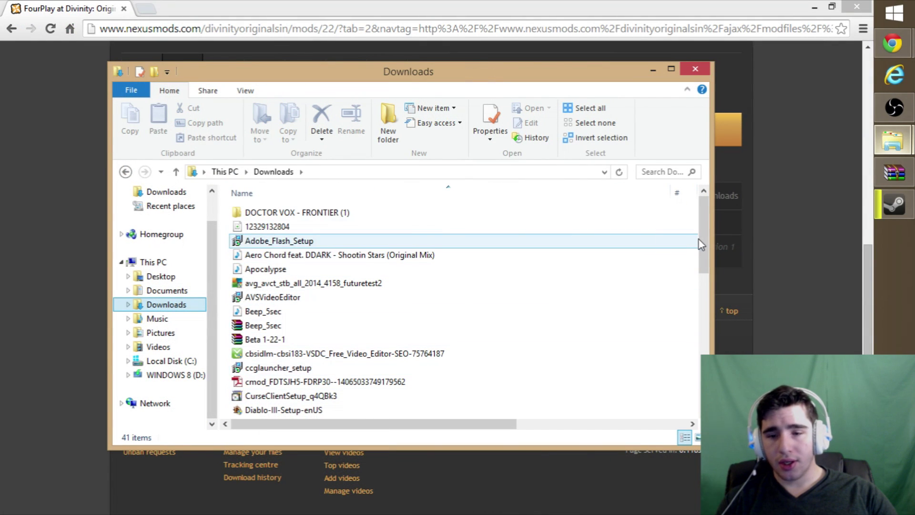
left_click_drag(698, 240, 701, 208)
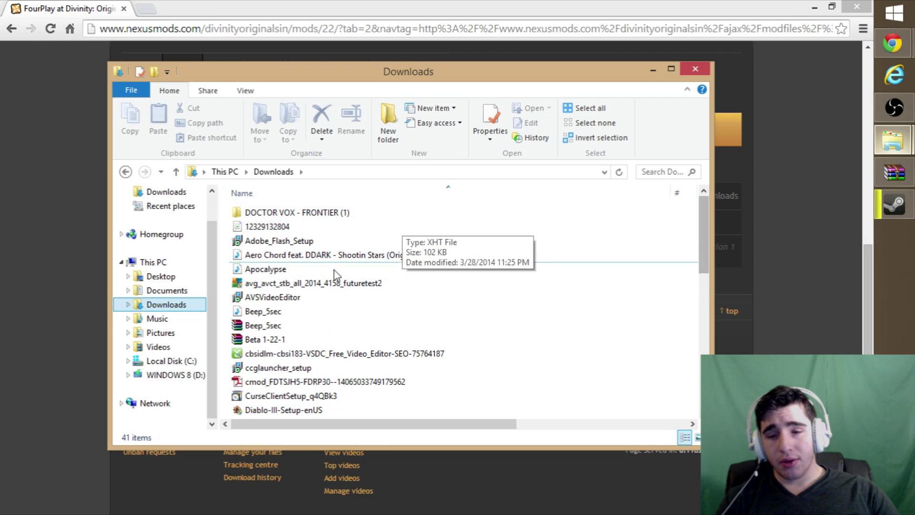
mouse_move(891, 187)
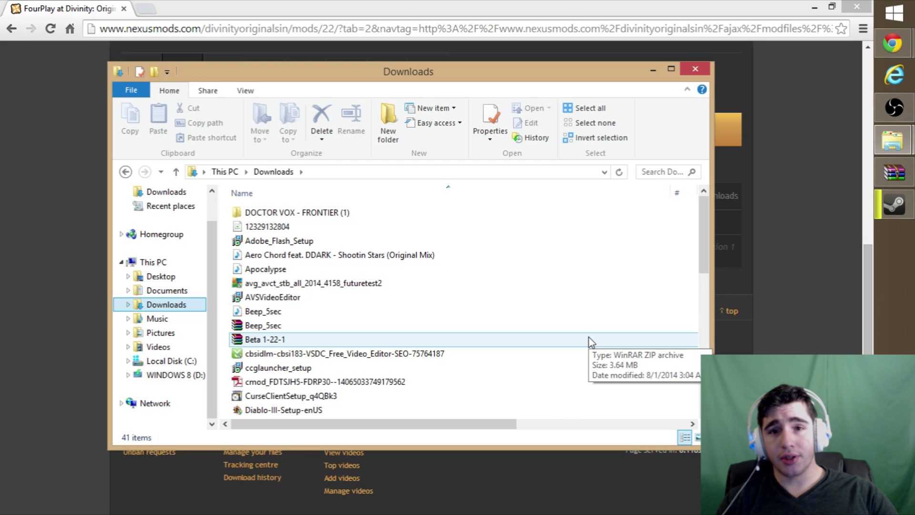
Bring forward the Beta 1-22-1.zip archive window holding the single FourPlay PAK file
left_click(894, 172)
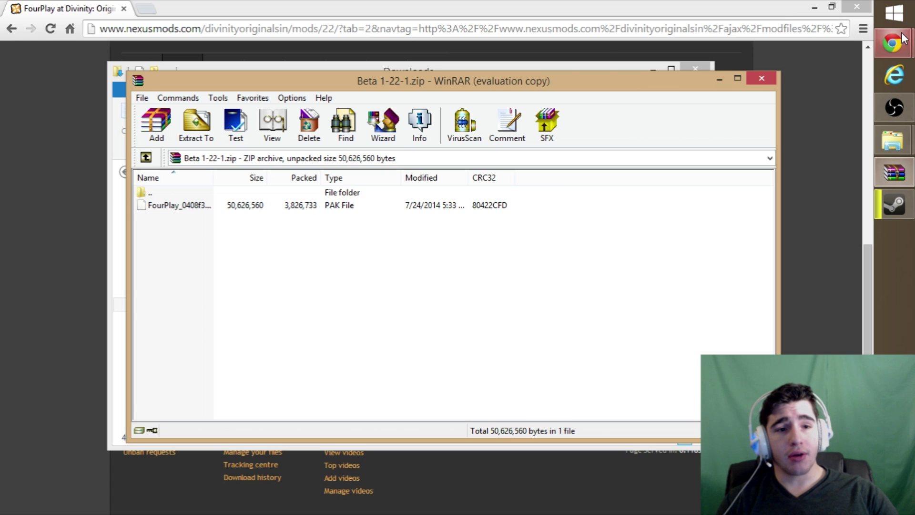
mouse_move(904, 41)
left_click(782, 167)
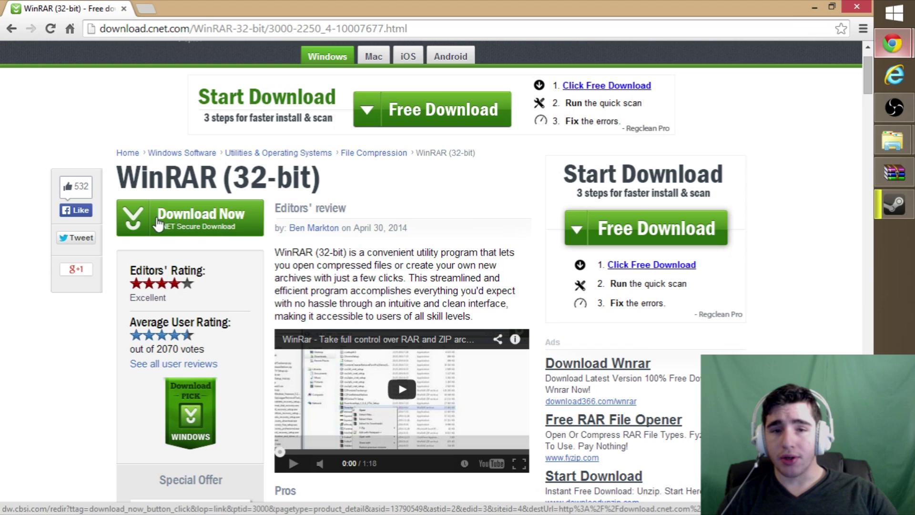
left_click(815, 7)
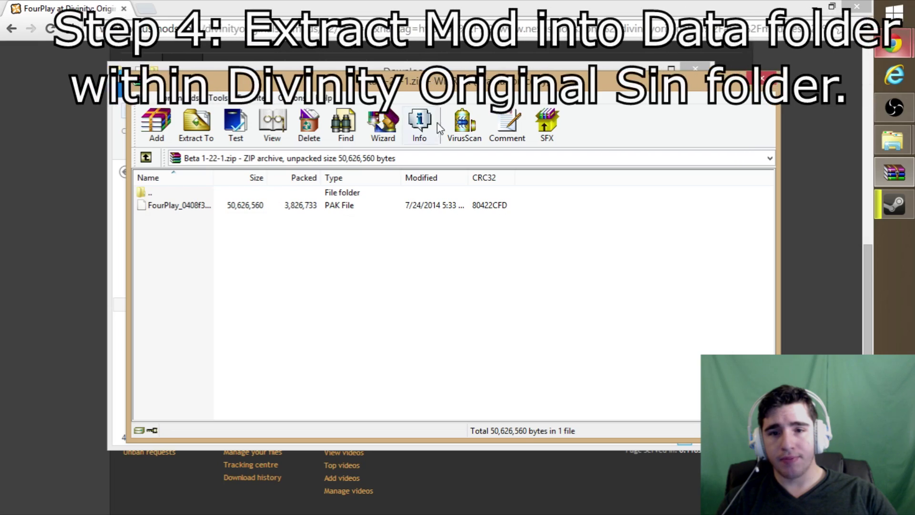
Open WinRAR's extraction options and expand C: > Program Files (x86) > Steam in the folder tree
left_click_drag(416, 81, 468, 84)
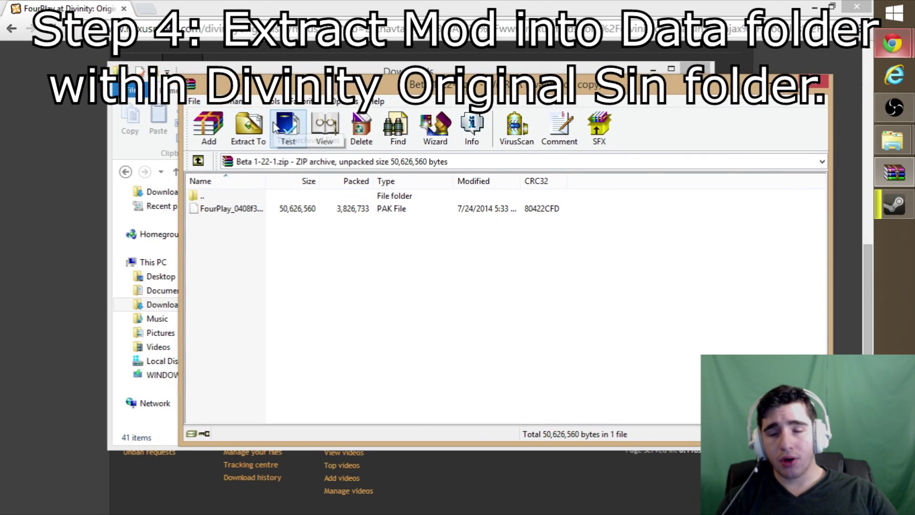
left_click(248, 128)
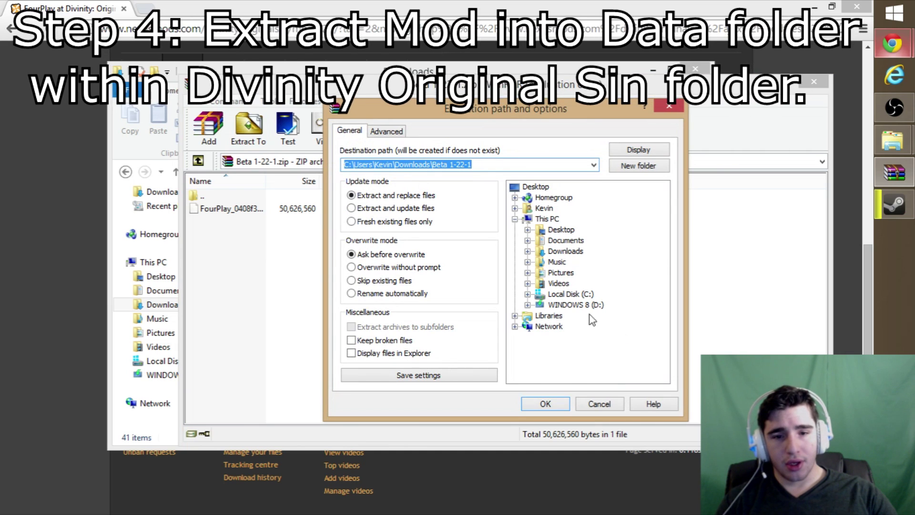
left_click(526, 295)
left_click(527, 294)
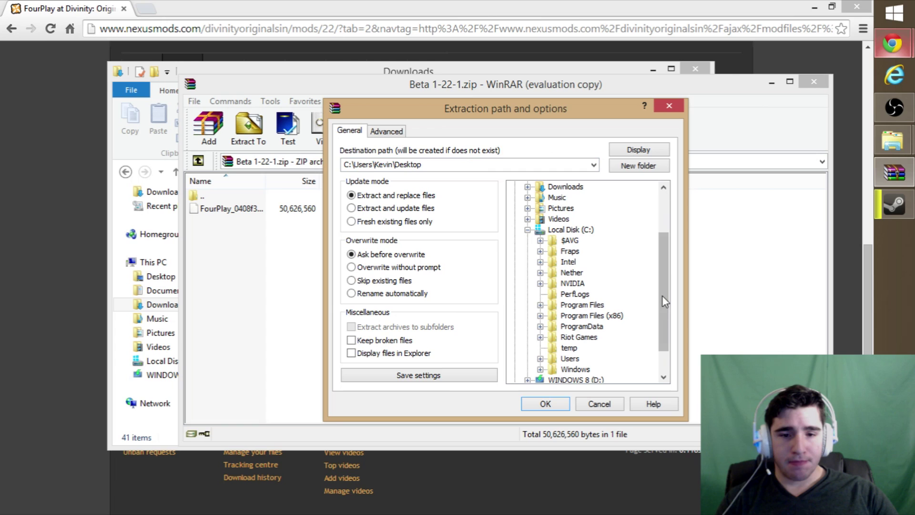
left_click_drag(666, 302, 667, 321)
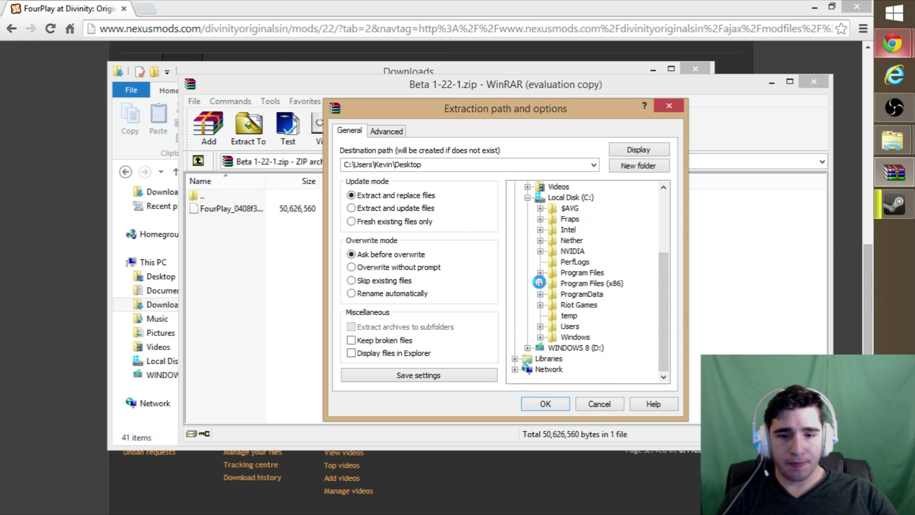
left_click(540, 284)
left_click_drag(666, 255, 671, 315)
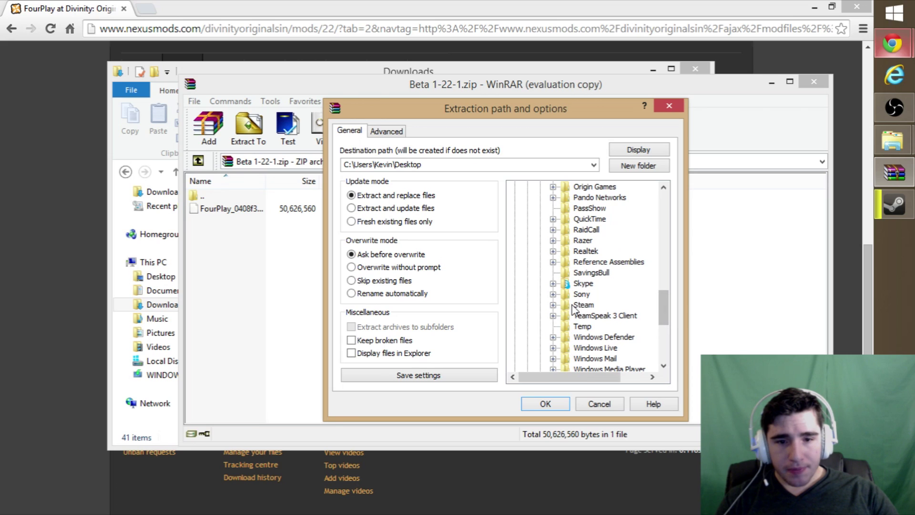
left_click(553, 305)
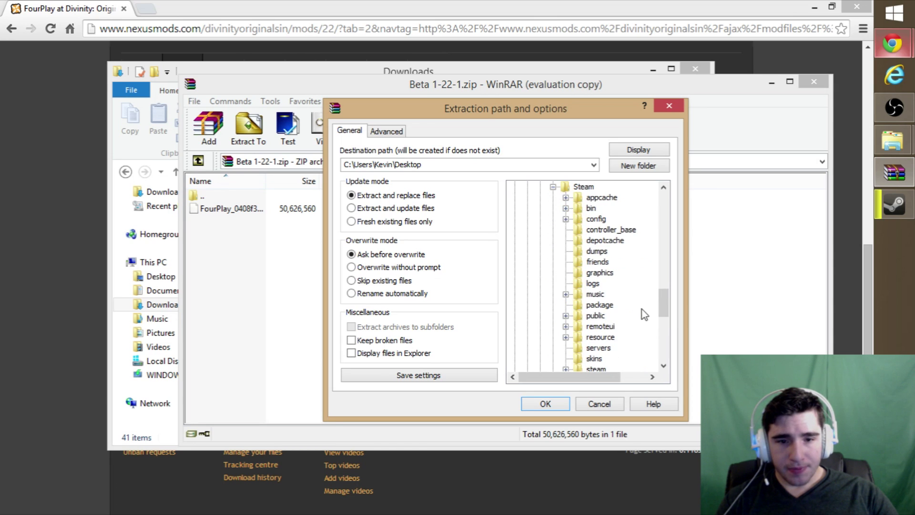
Set SteamApps\common\Divinity - Original Sin\Data as the extraction destination and close the dialog
left_click_drag(662, 301, 668, 317)
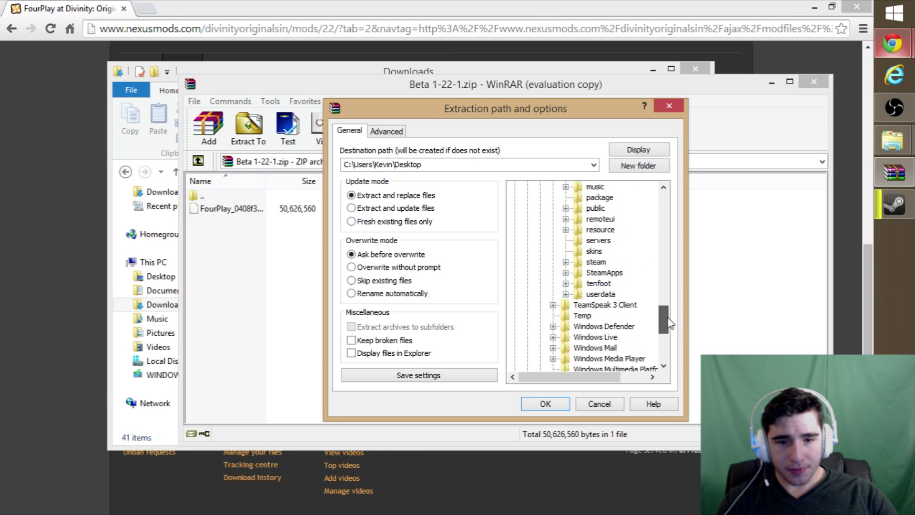
left_click(566, 273)
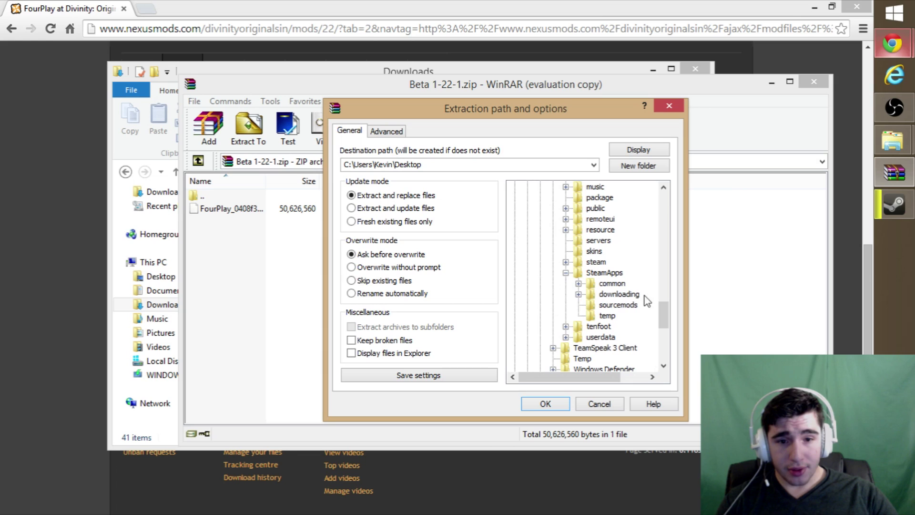
left_click(578, 284)
left_click_drag(668, 302, 668, 313)
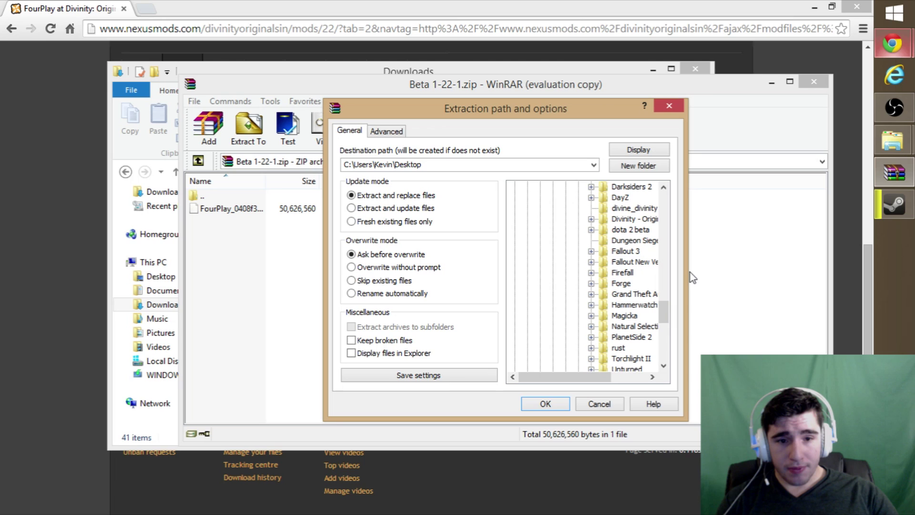
left_click_drag(690, 272, 720, 272)
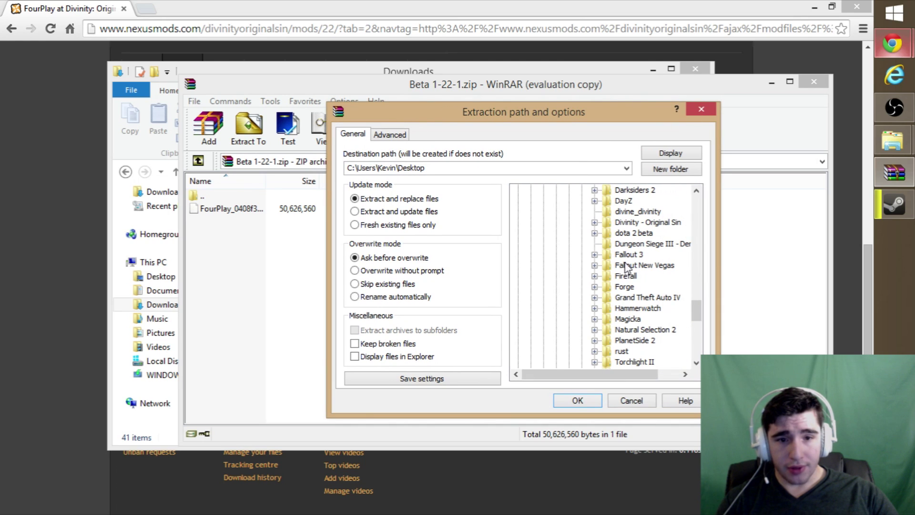
left_click(594, 222)
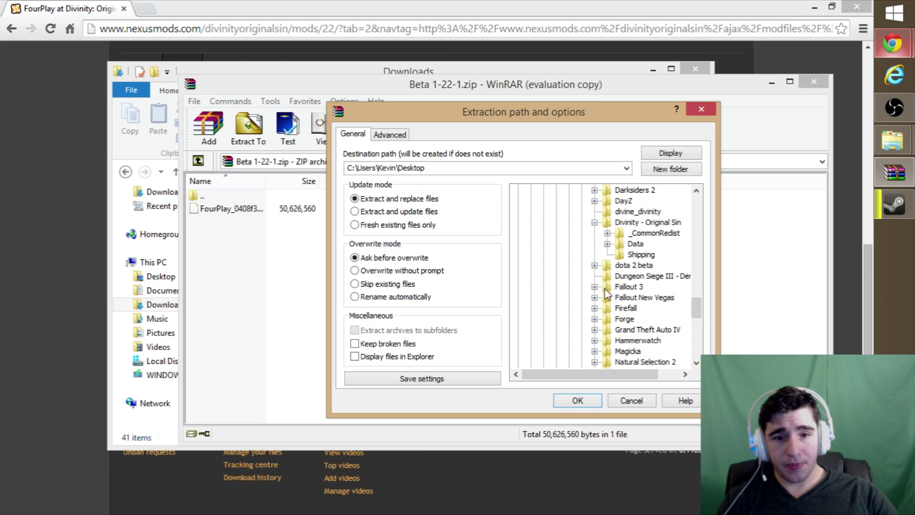
left_click(607, 244)
left_click(635, 244)
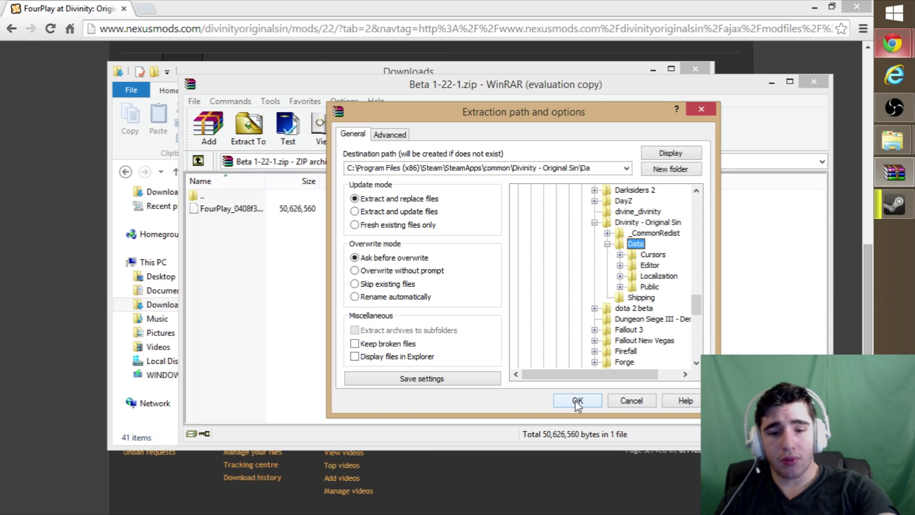
left_click(699, 110)
mouse_move(893, 142)
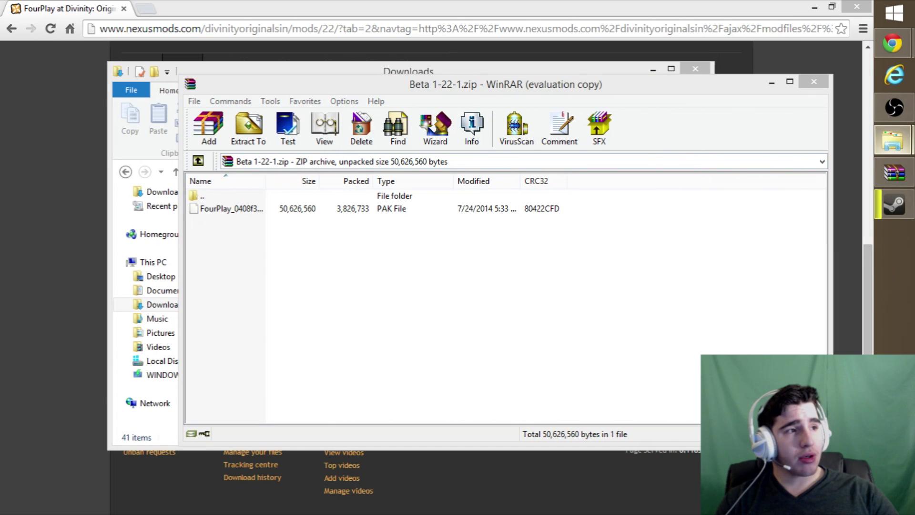
Confirm the FourPlay PAK is in the game's Data folder, then minimize that window
key("alt+Tab")
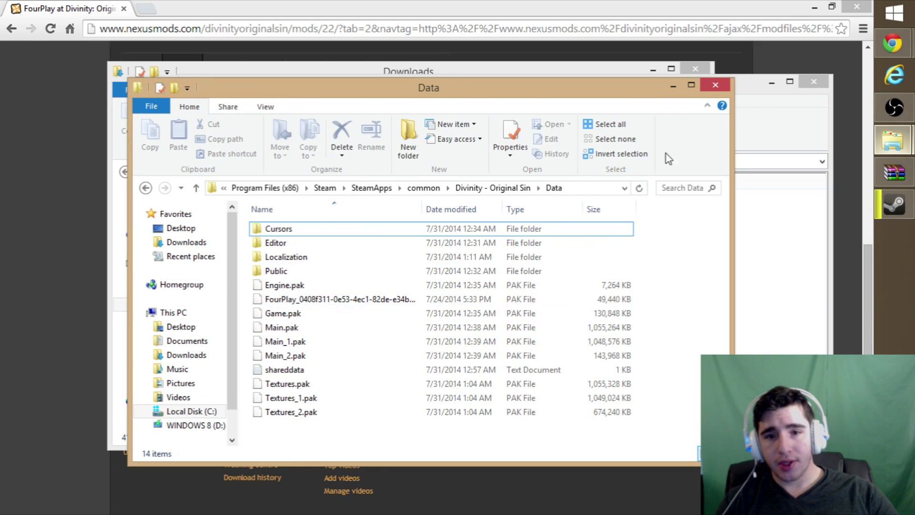
left_click(672, 88)
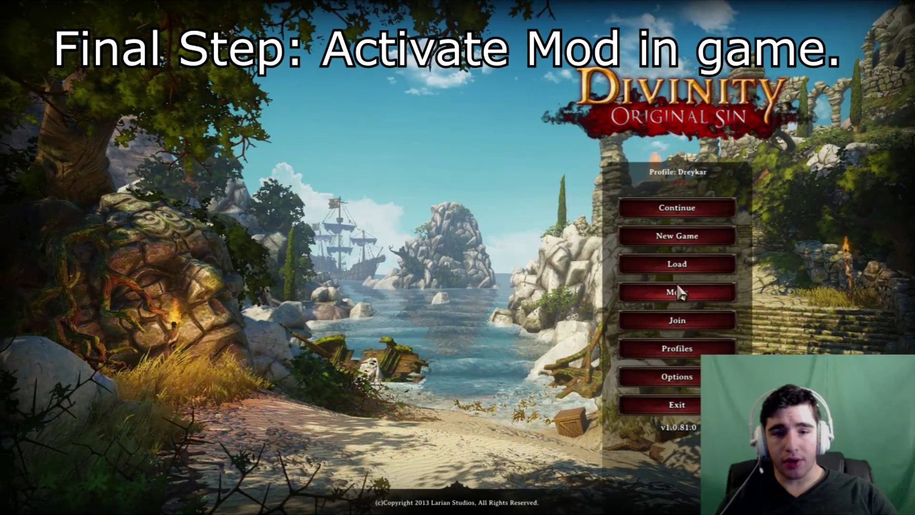
Activate the FourPlay 1.0.0.0 add-on in Mods and go to the New Game menu
left_click(686, 297)
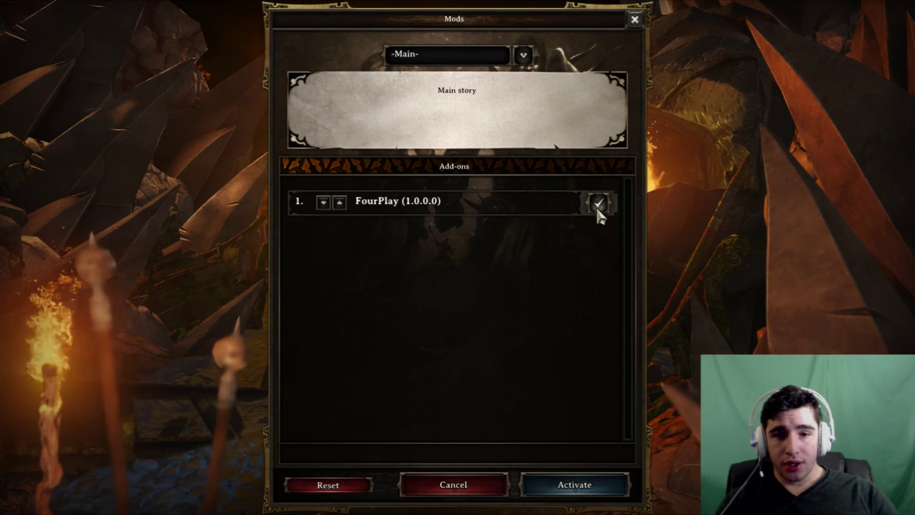
left_click(565, 485)
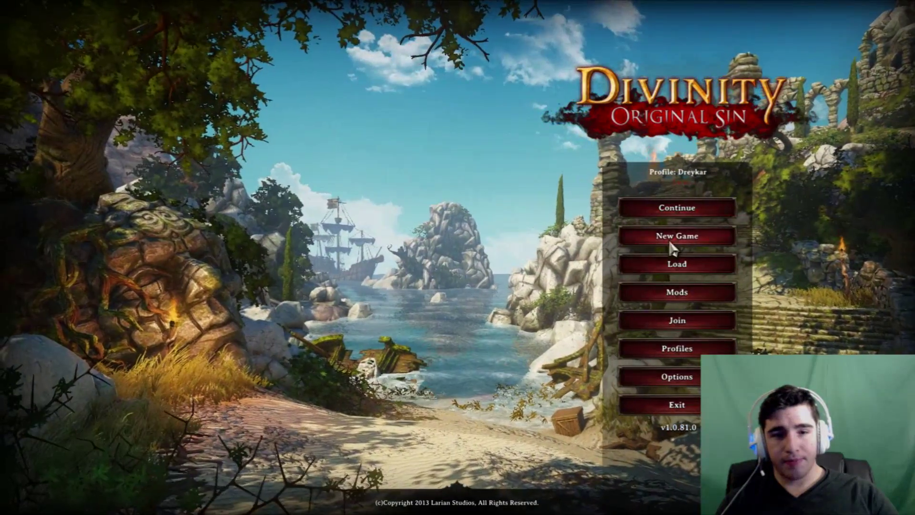
left_click(632, 240)
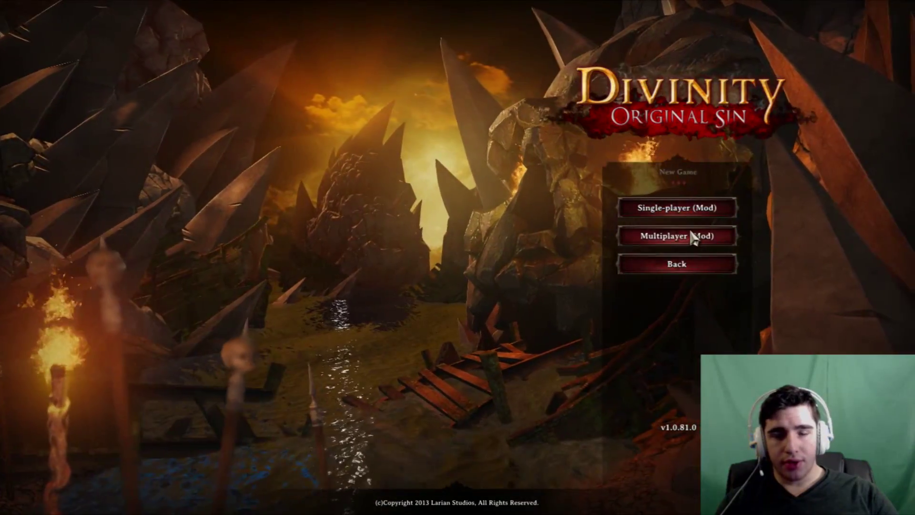
Choose Multiplayer (Mod) to reach Character Creation with a default Enchanter and Knight
left_click(696, 239)
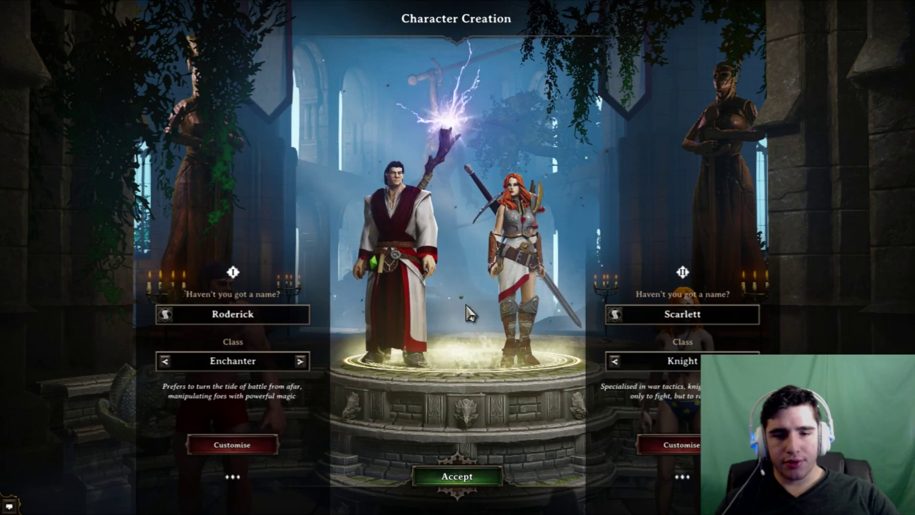
Confirm the first two heroes, then give Scarlett Deep Olive skin, Head 4 and Hair 6
left_click(470, 487)
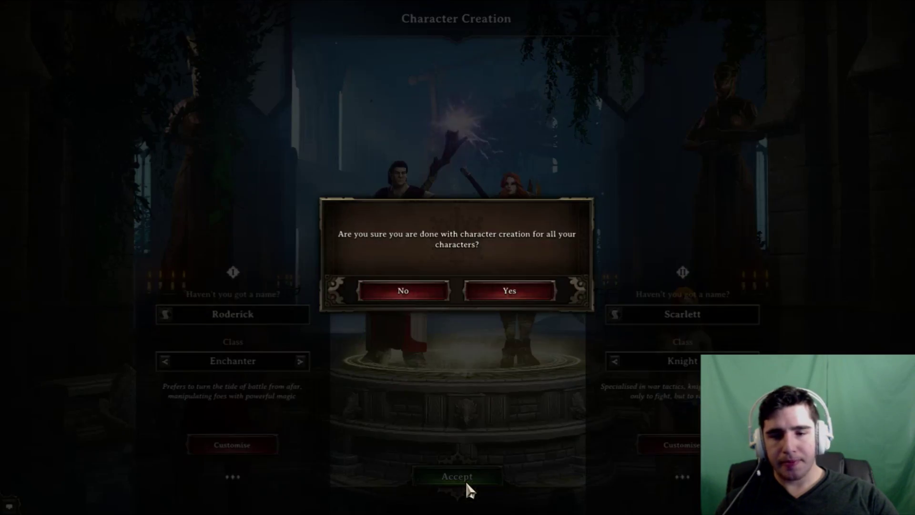
left_click(509, 290)
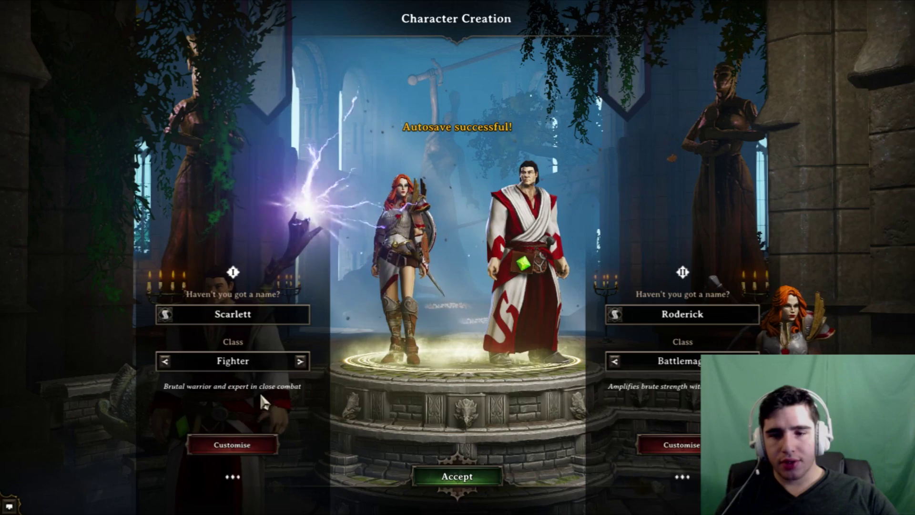
left_click(232, 445)
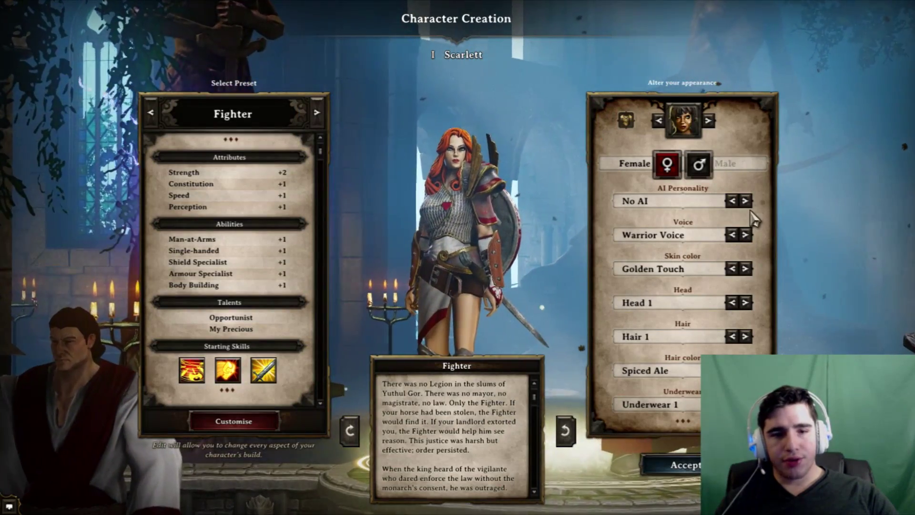
left_click(745, 268)
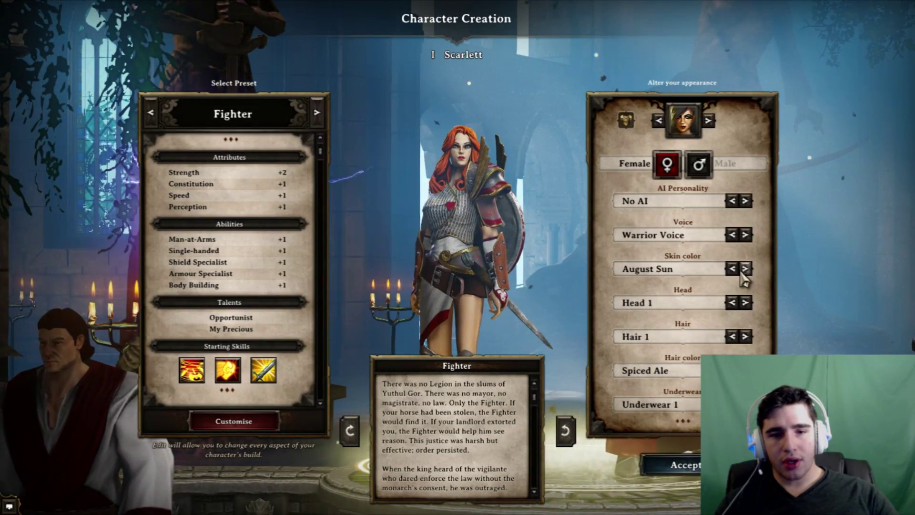
left_click(745, 268)
left_click(745, 268)
left_click(745, 302)
left_click(745, 302)
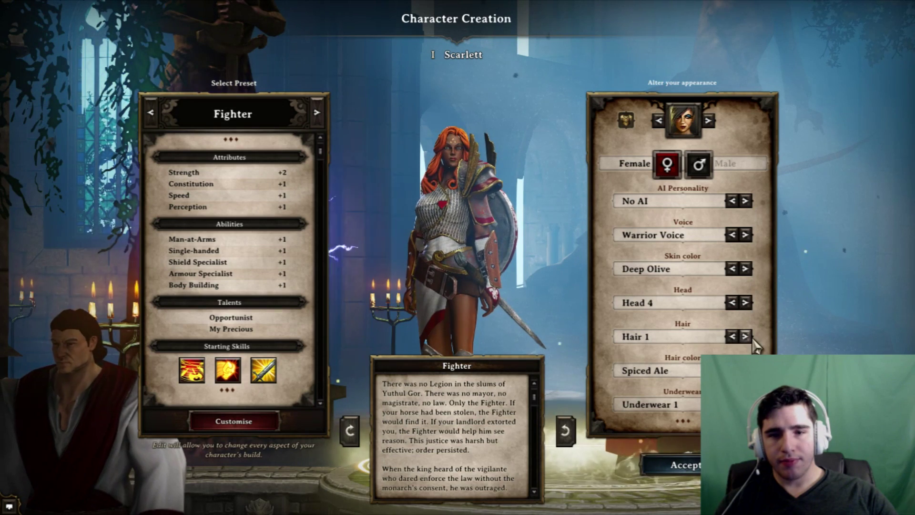
left_click(745, 335)
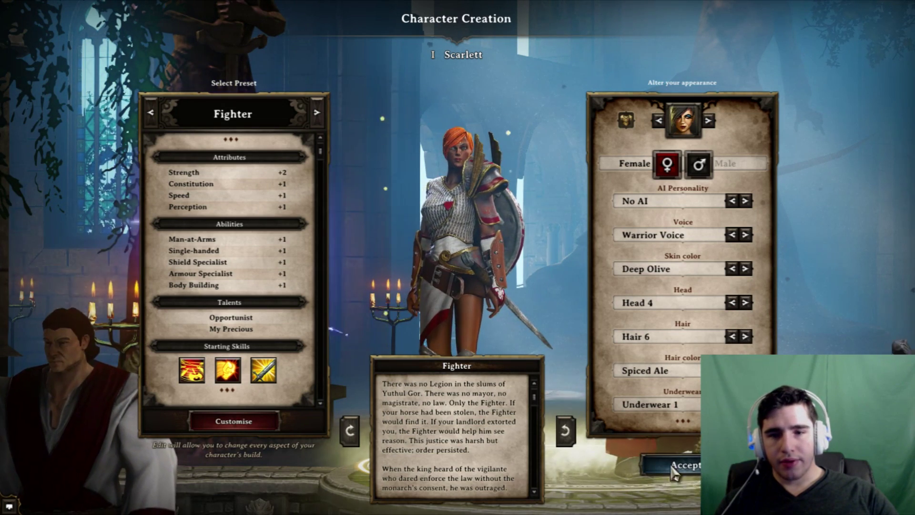
Switch Scarlett's class preset to Shadowblade, review her skills unchanged, and return to the overview
left_click(316, 114)
left_click(316, 114)
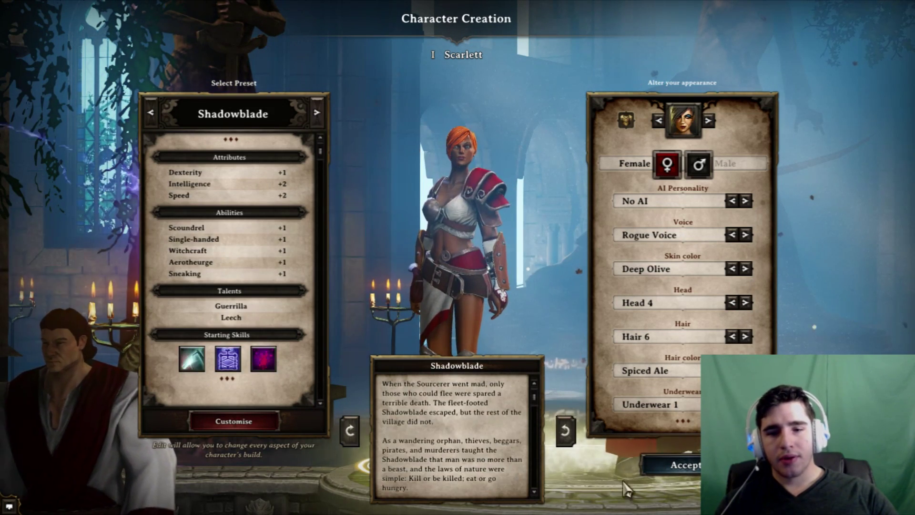
left_click(233, 420)
left_click(747, 298)
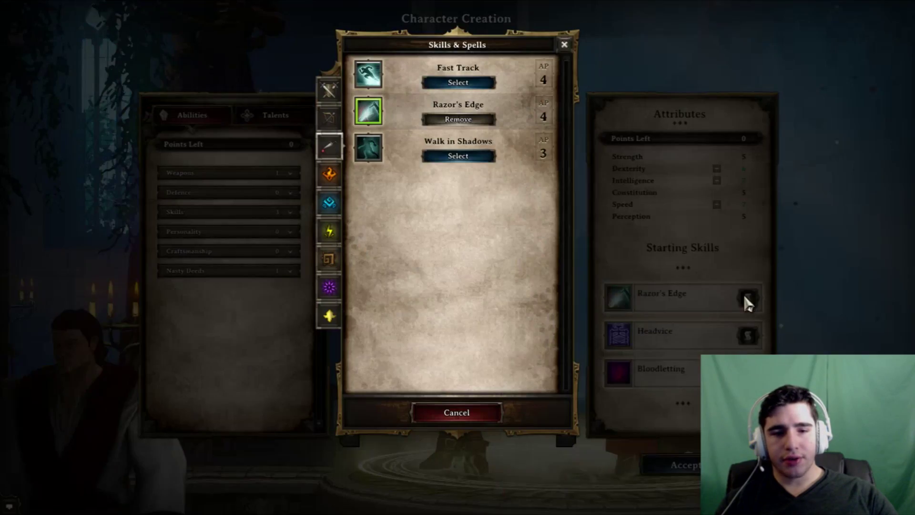
left_click(564, 44)
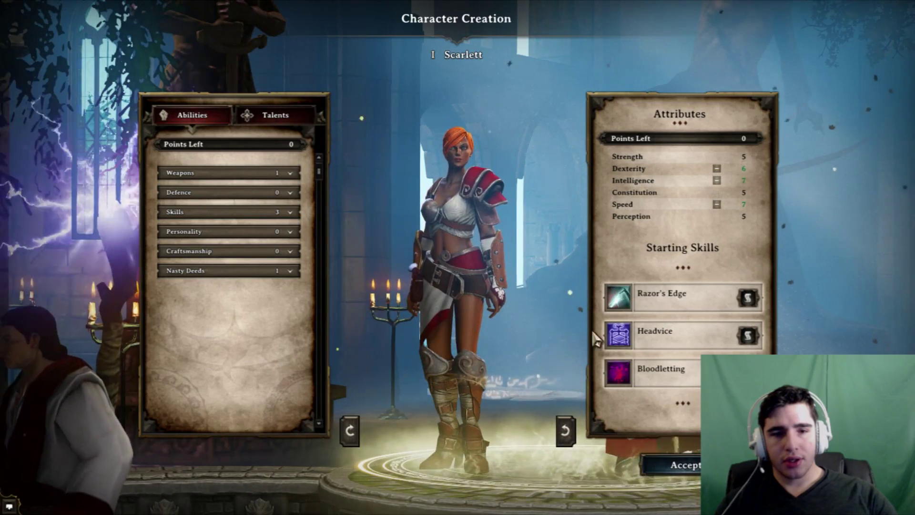
left_click(671, 465)
left_click(672, 509)
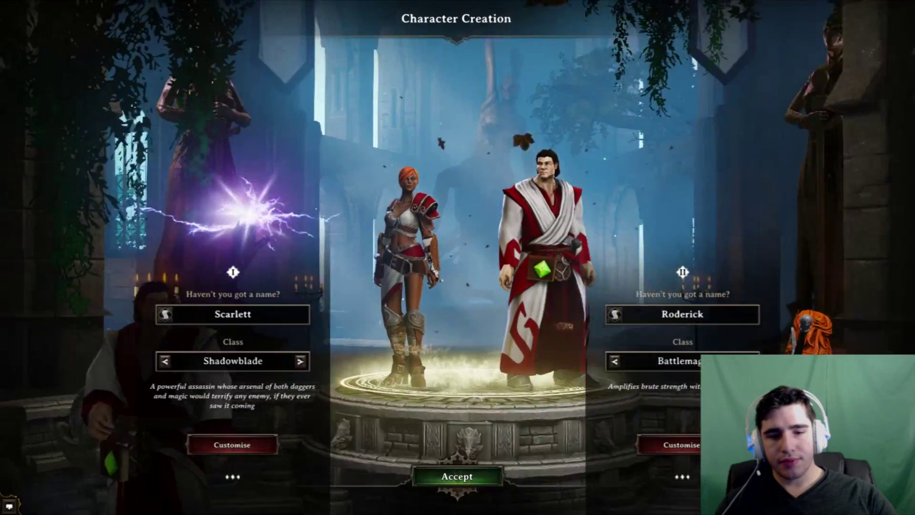
Accept the second pair of heroes, then dismiss the Exploration tutorial once Cyseal's beach loads
left_click(479, 485)
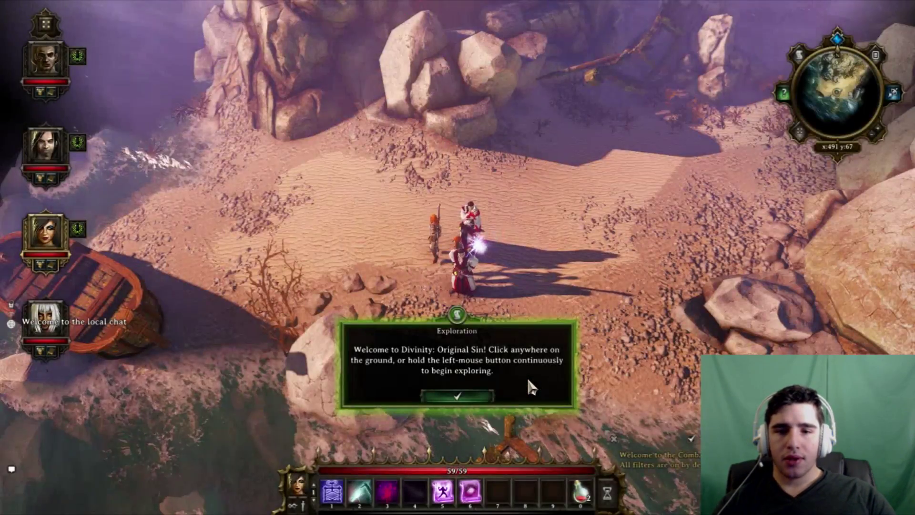
left_click(472, 394)
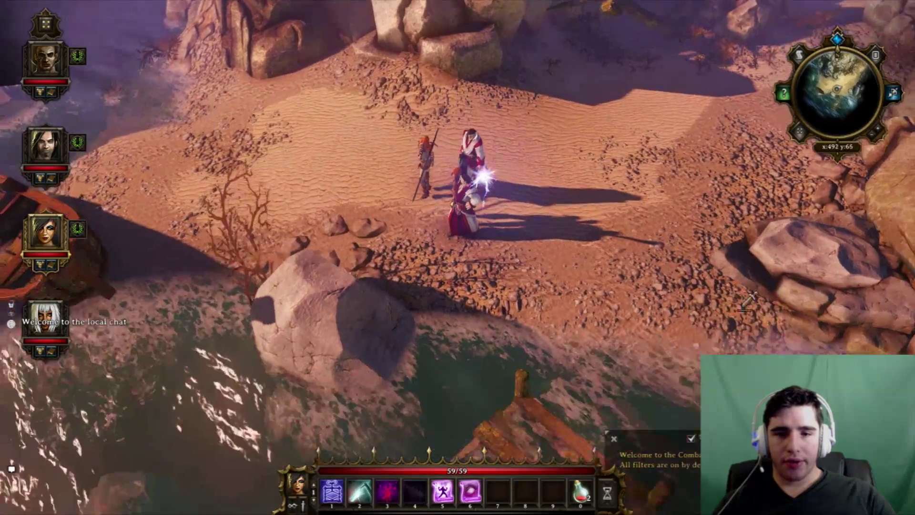
Walk the red-haired hero across the sand below the party, rotate the camera, and bring up the Game Menu
left_click(668, 122)
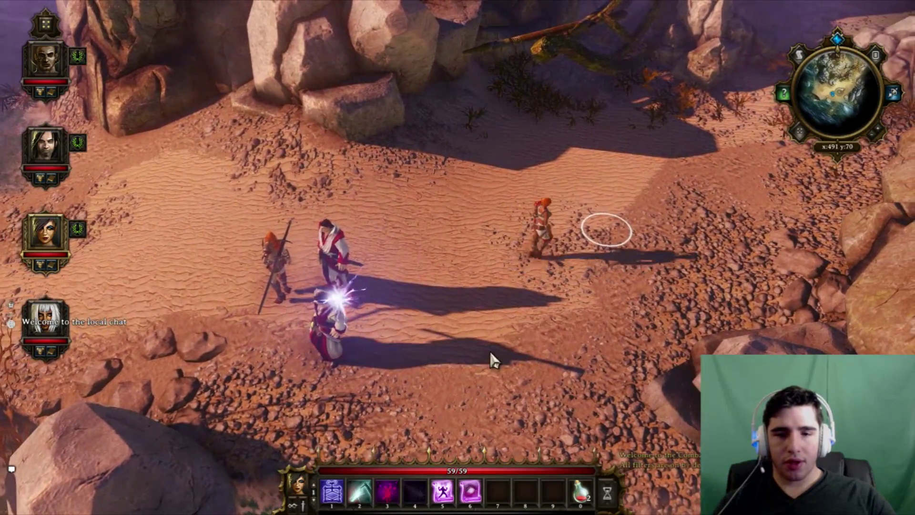
left_click(482, 358)
key("a")
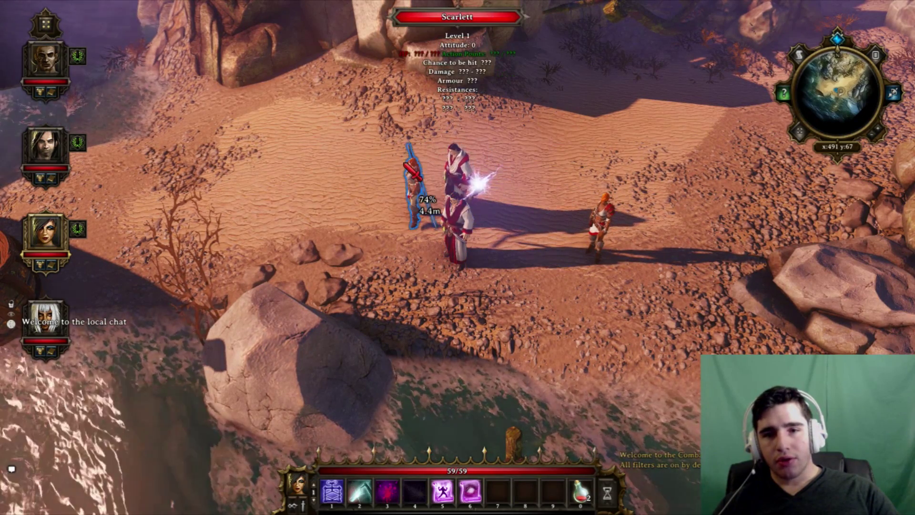
key("Escape")
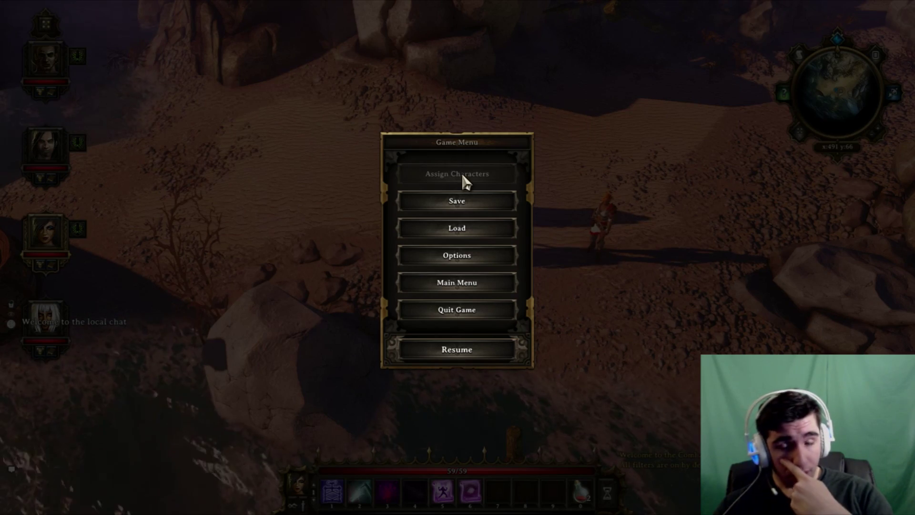
Resume play, move Scarlett toward Roderick, and stun him with Razor's Edge (skill 2)
left_click(452, 353)
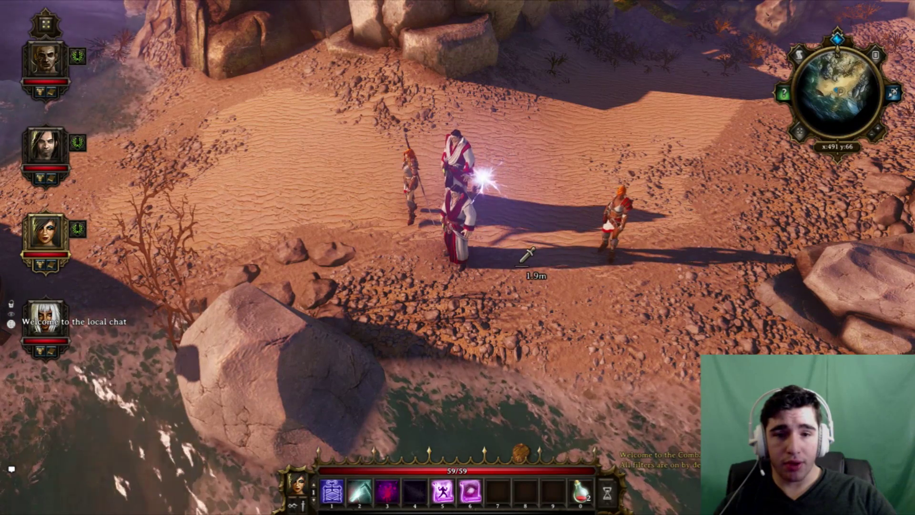
left_click(528, 254)
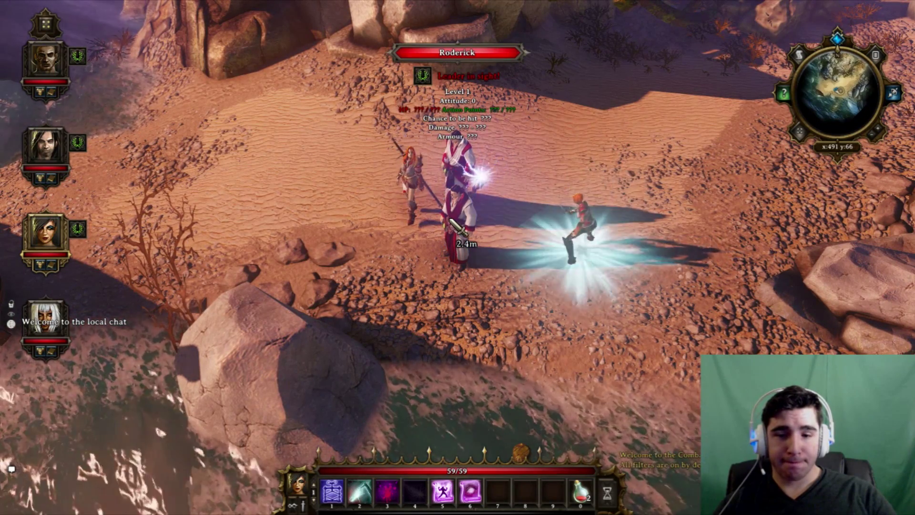
key("2")
left_click(455, 226)
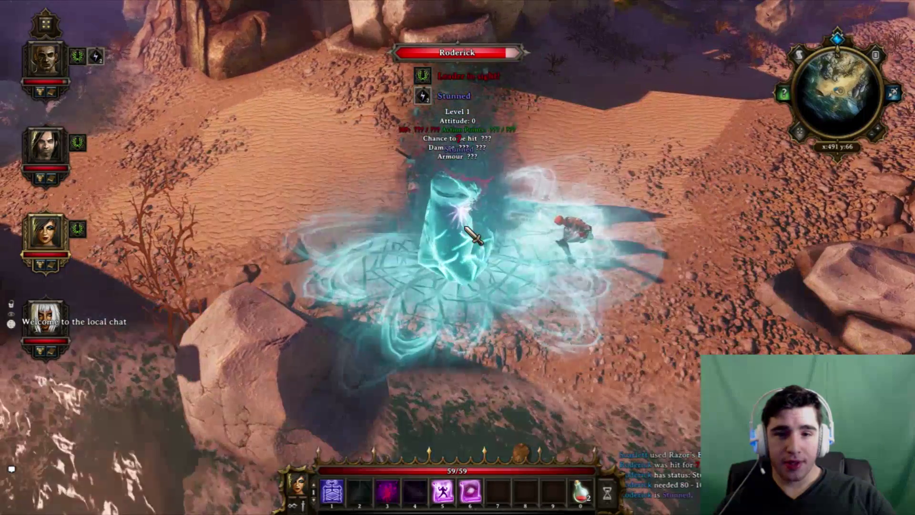